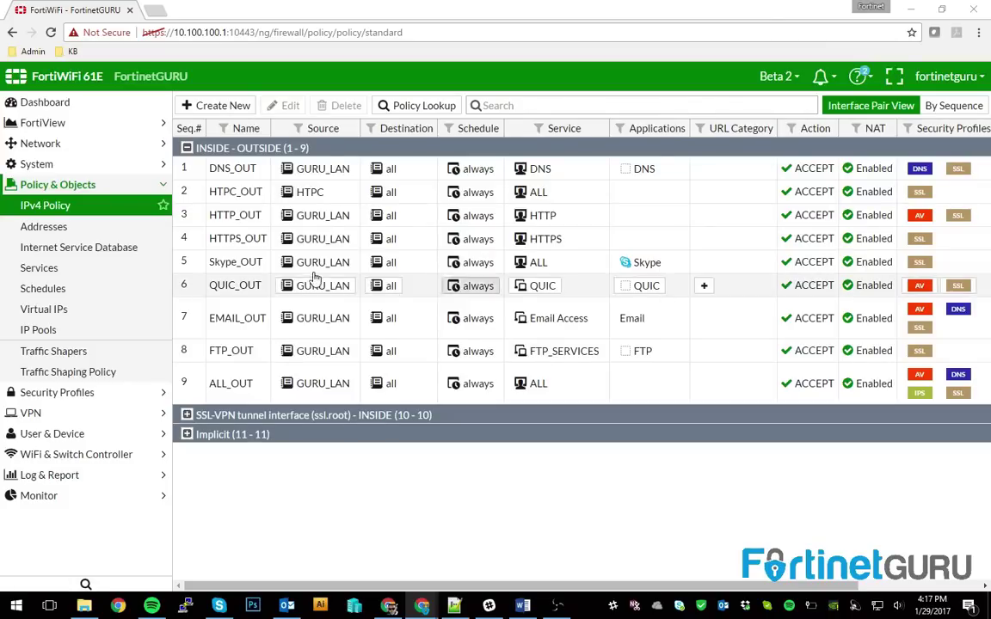
Leave the IPv4 policy list and switch to the system Dashboard.
click(50, 103)
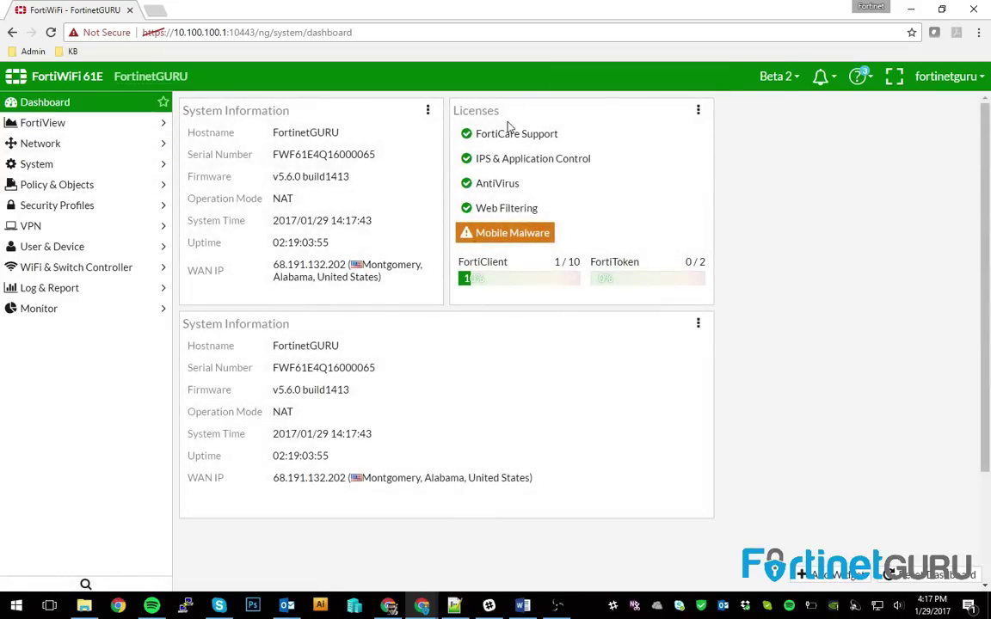
Add a Security Fabric widget and place it top-right, beside the Licenses widget.
click(834, 575)
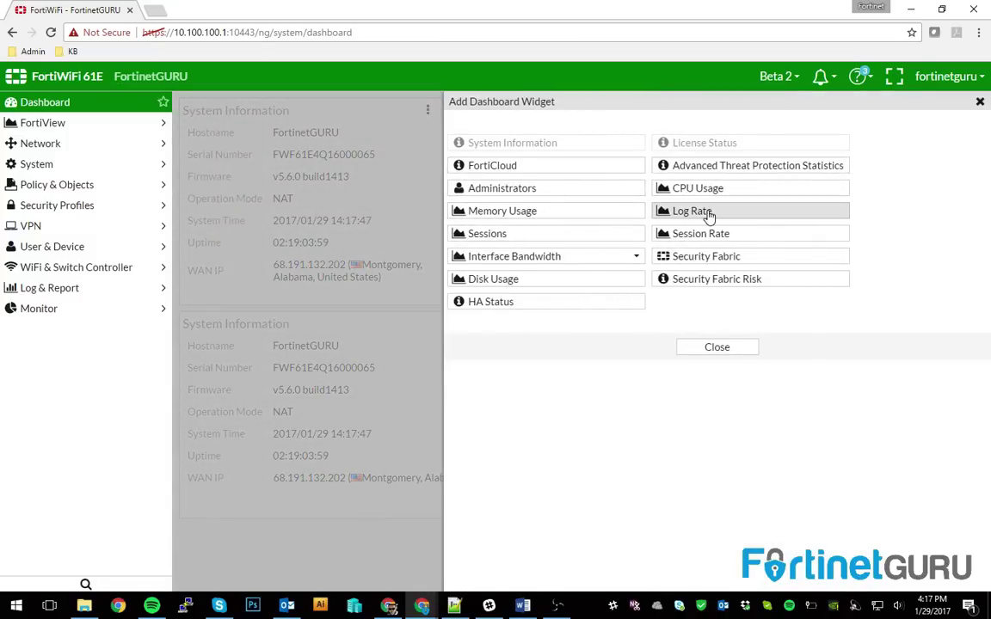
click(743, 256)
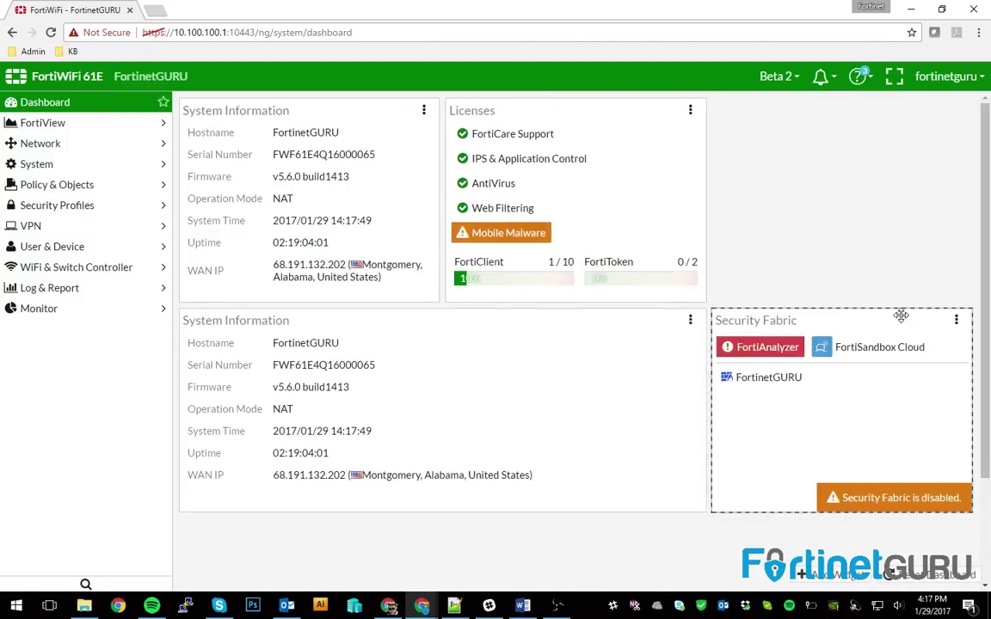
drag(823, 314, 827, 120)
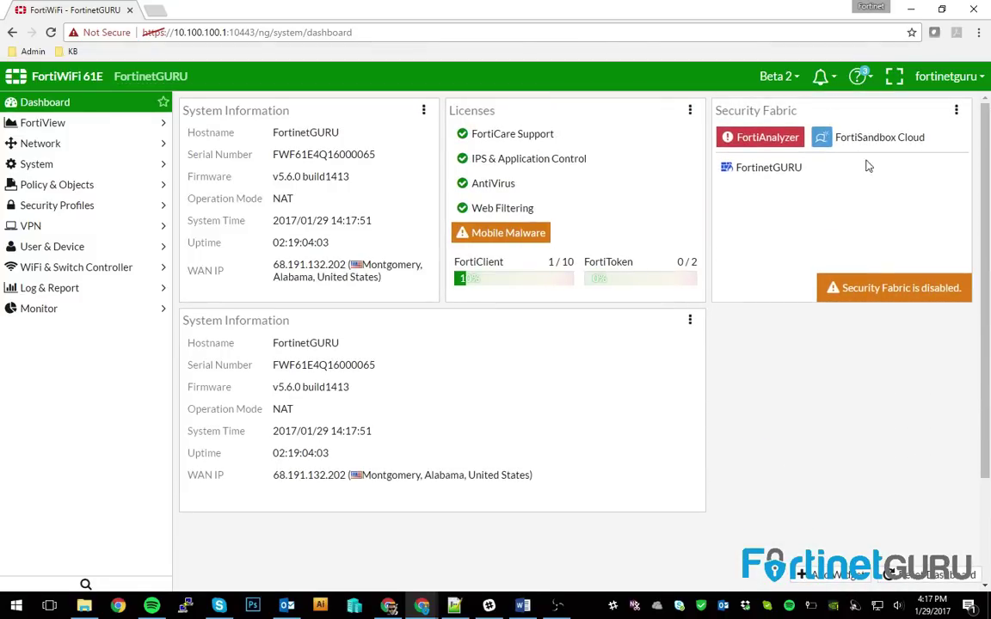
View FortiView Applications, then the Endpoint Vulnerability list, and collapse FortiView.
click(26, 123)
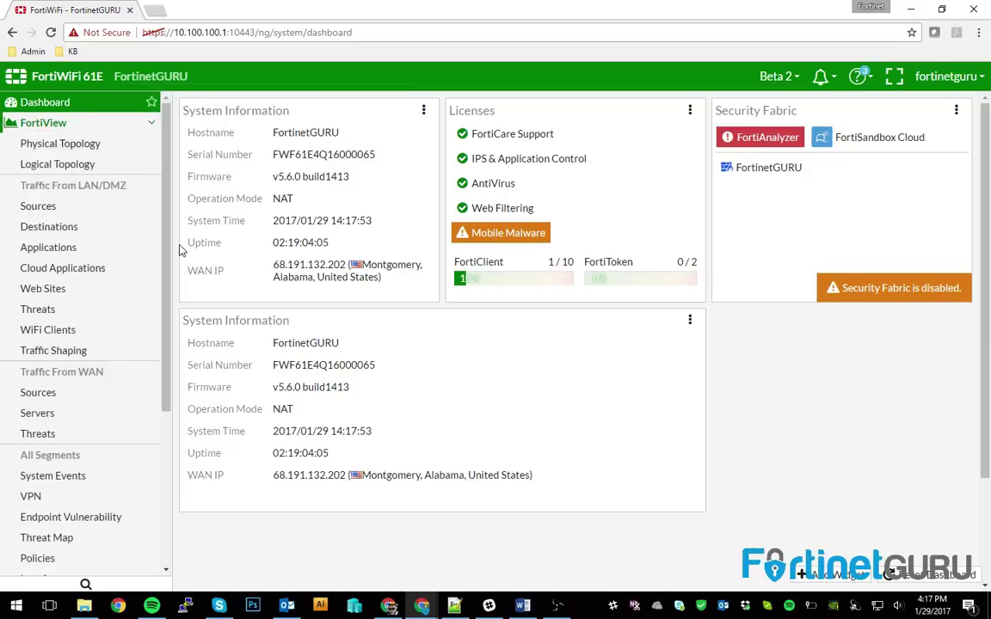
click(55, 247)
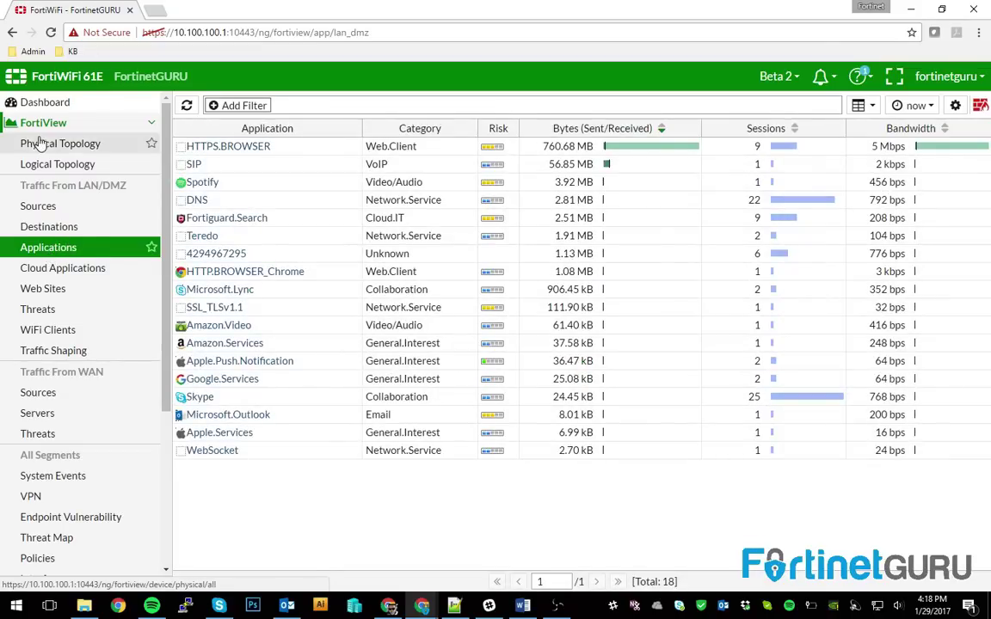
scroll(82, 354, down, 3)
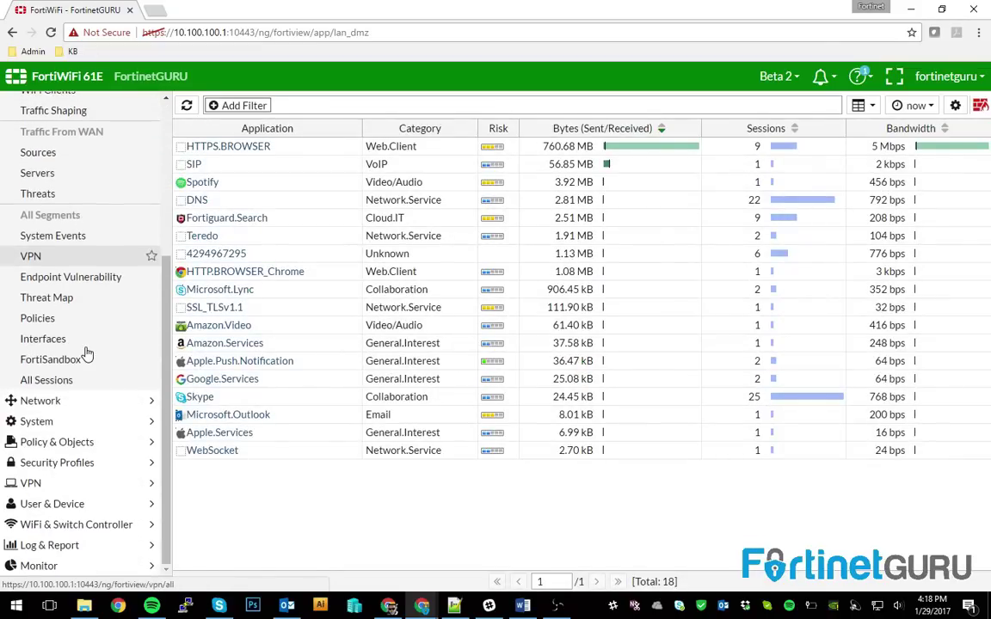
click(83, 284)
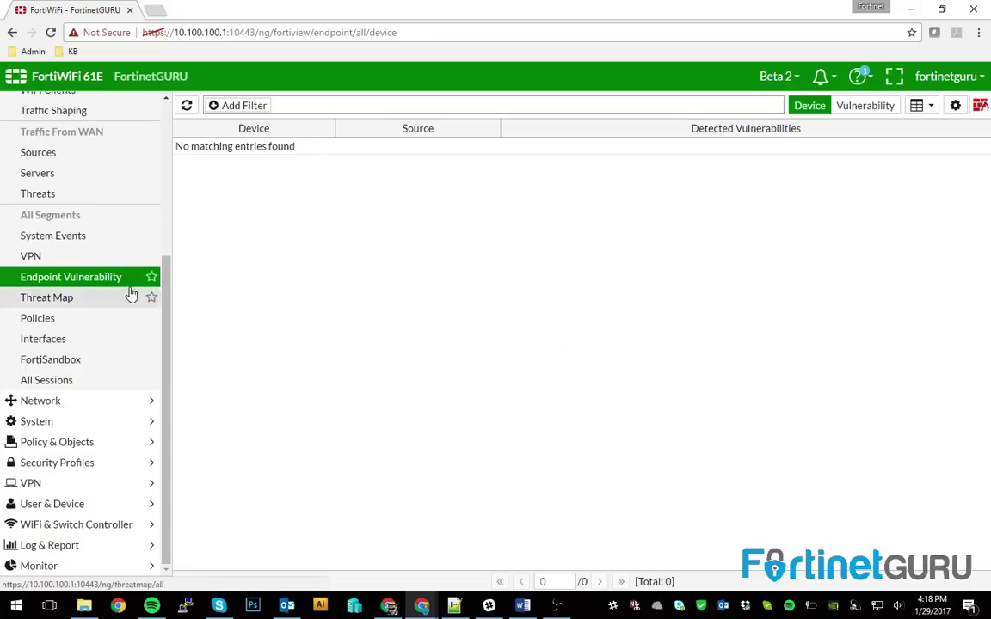
scroll(95, 361, up, 3)
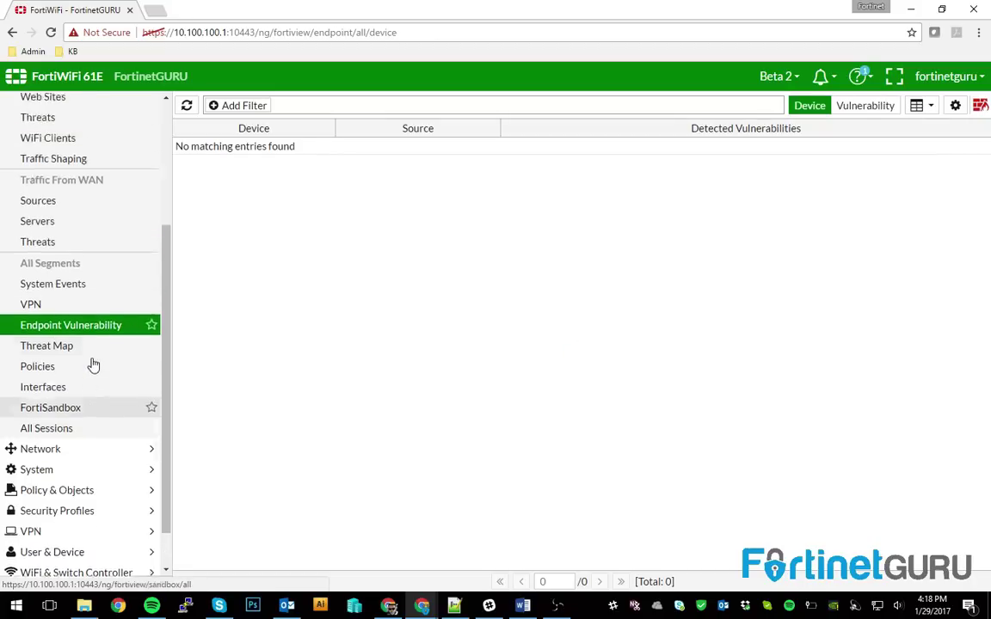
click(38, 127)
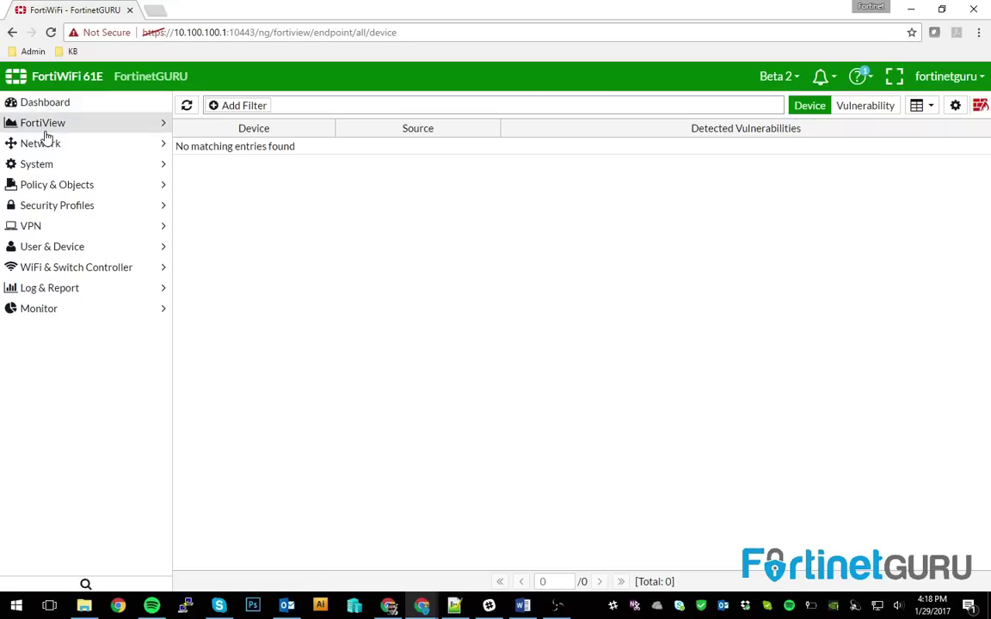
Open the Policy & Objects IPv4 policy list.
click(39, 184)
click(50, 207)
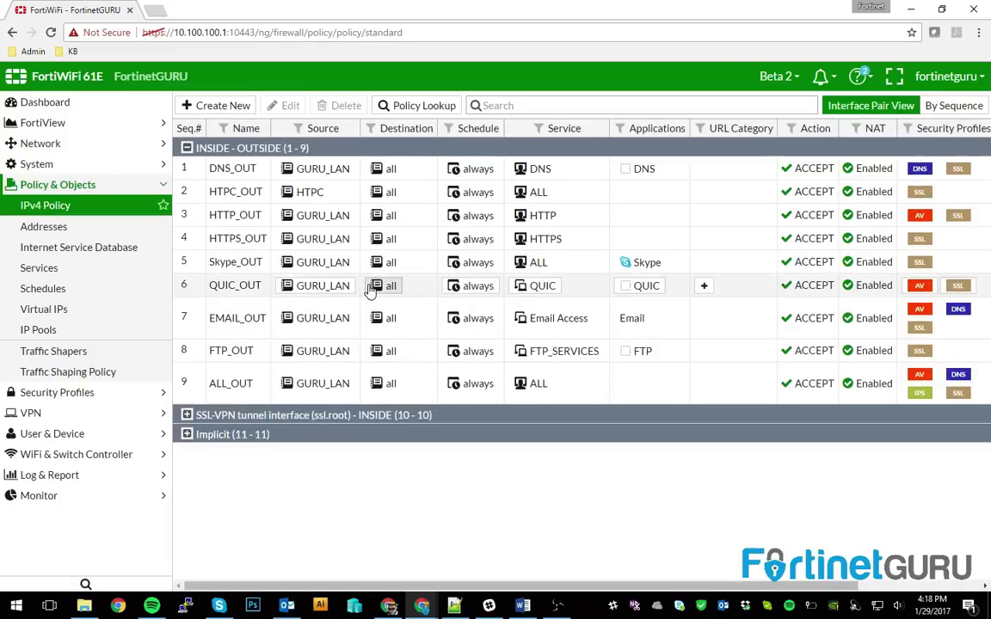
mouse_move(370, 290)
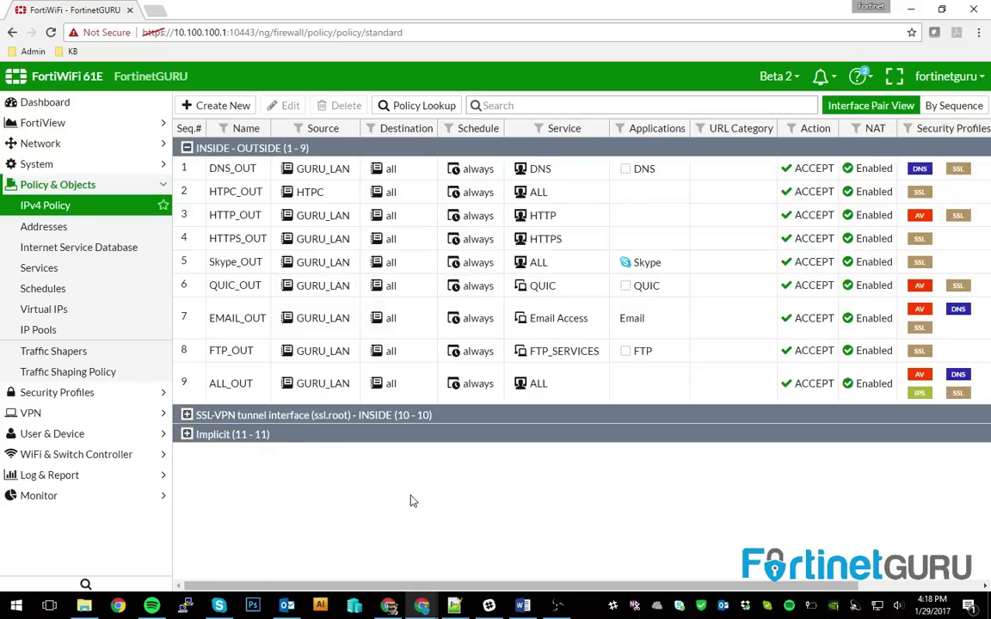
Show the FortiView Logical Topology map linking Upstream, the FortiGate and the HTPC.
click(51, 122)
click(57, 164)
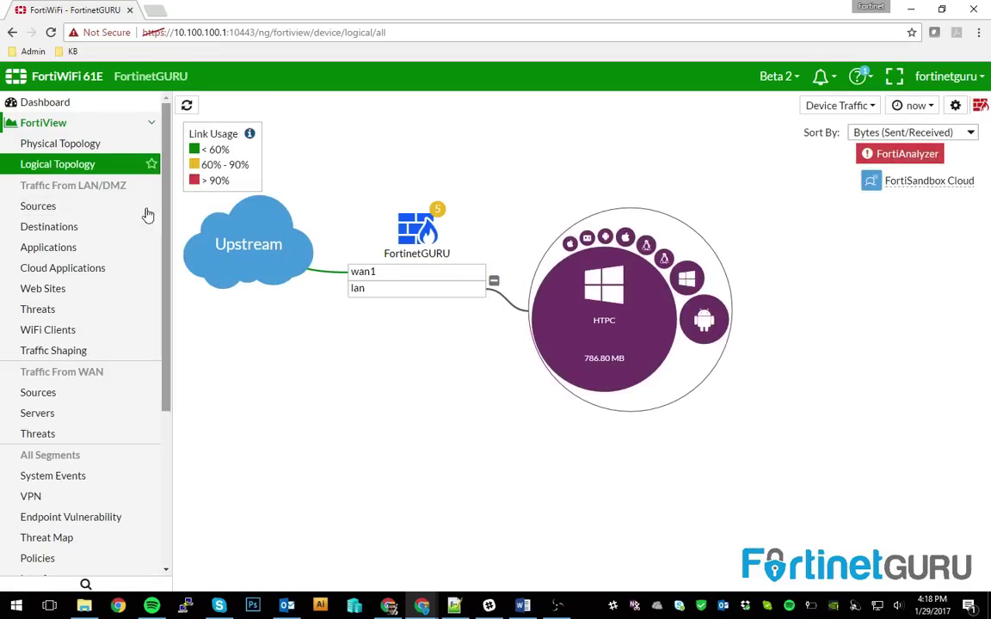
scroll(81, 420, down, 3)
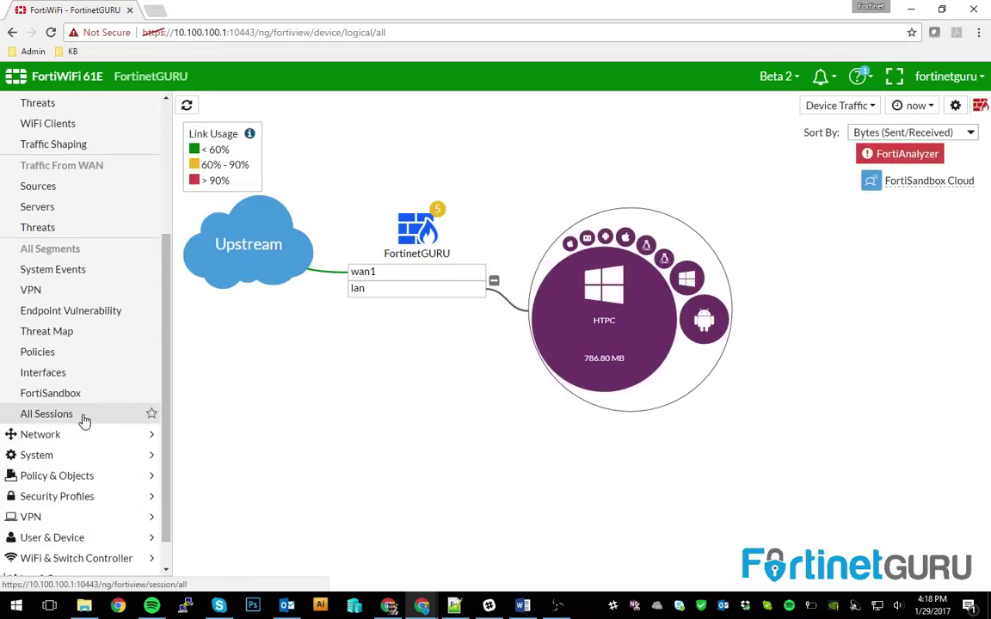
scroll(81, 399, up, 3)
click(38, 126)
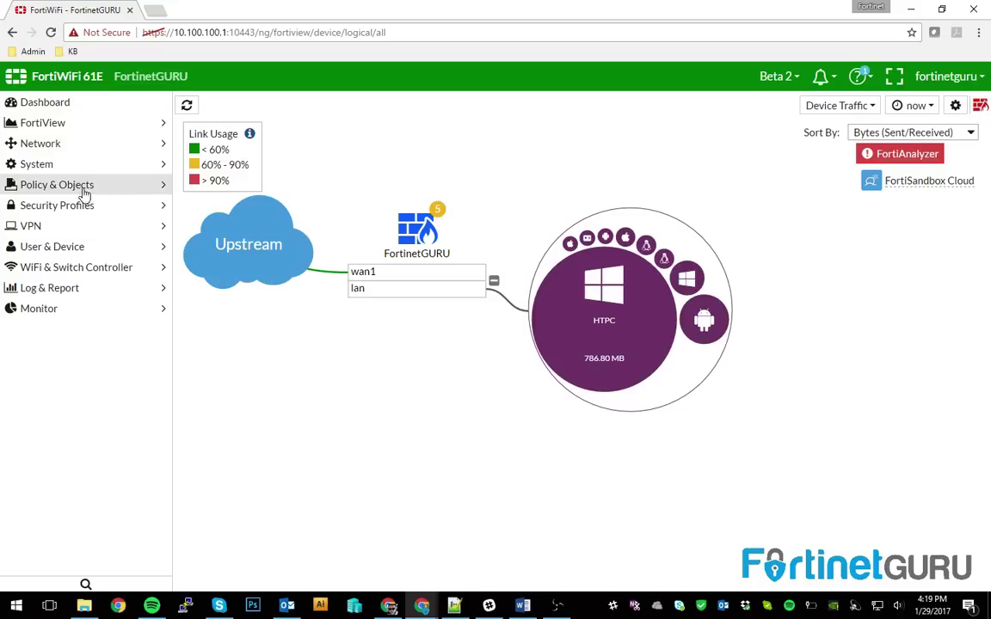
Open System Settings and review the Flow-based inspection and NGFW policy mode options.
click(36, 168)
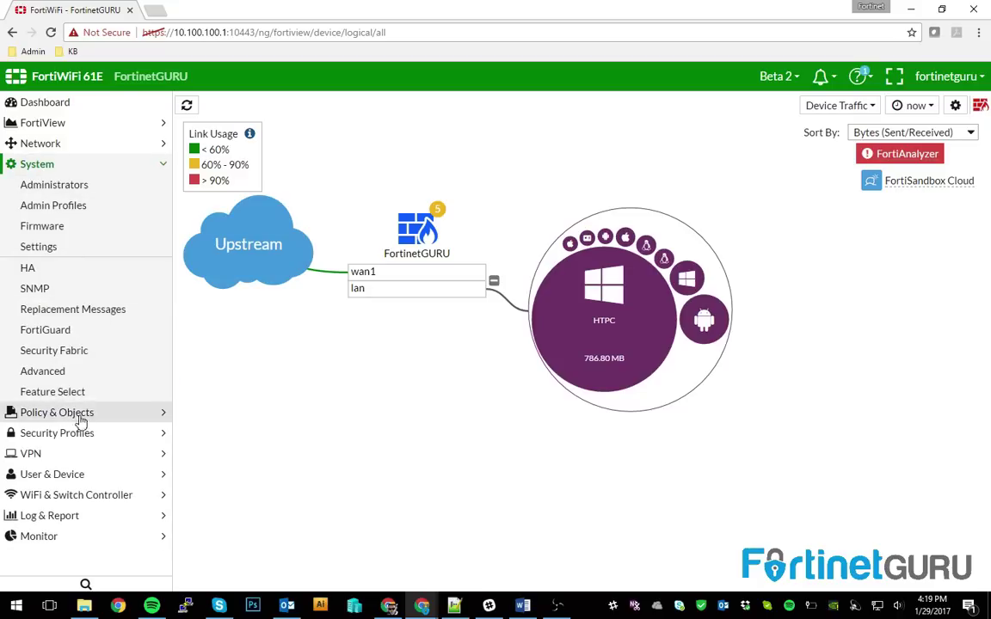
click(39, 247)
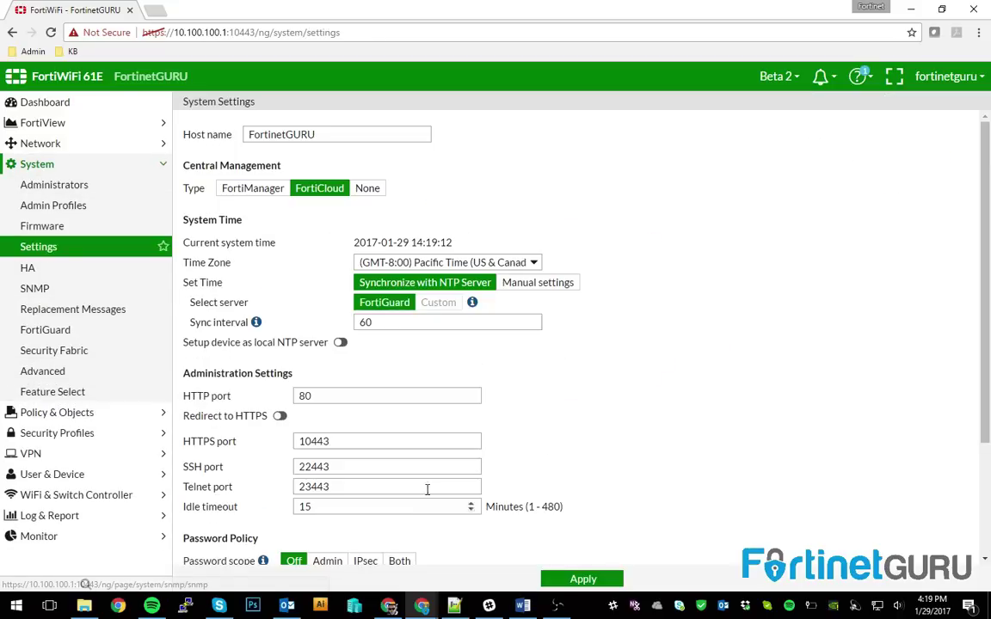
scroll(680, 393, down, 4)
scroll(615, 347, up, 2)
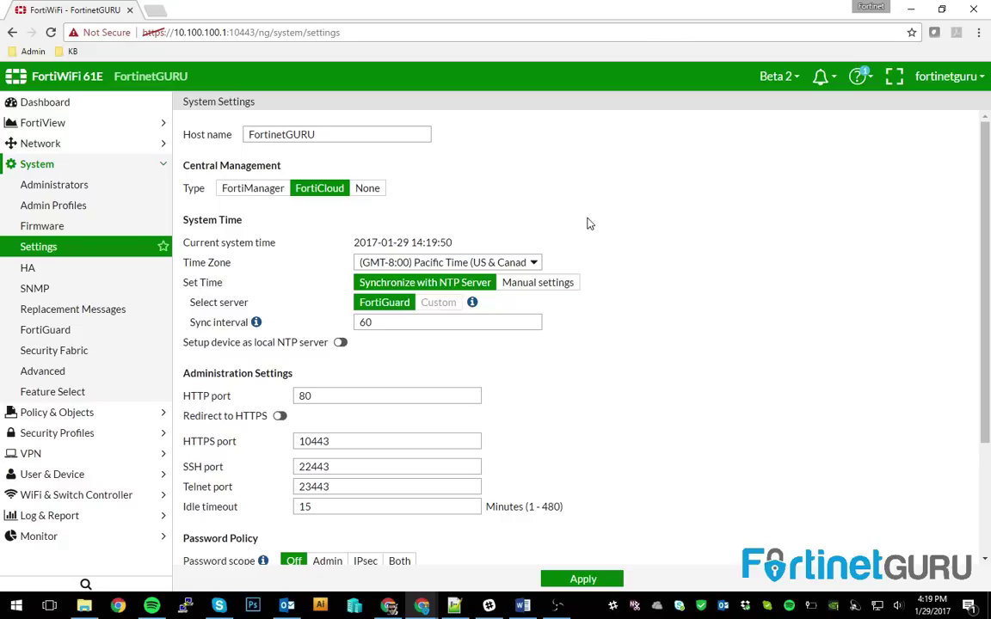
scroll(632, 178, down, 3)
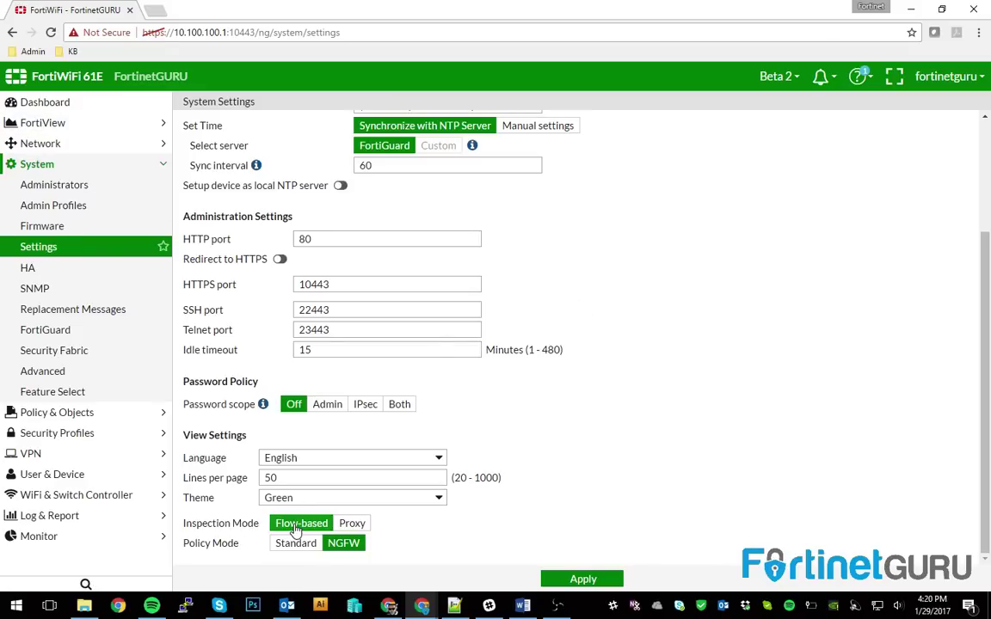
click(350, 524)
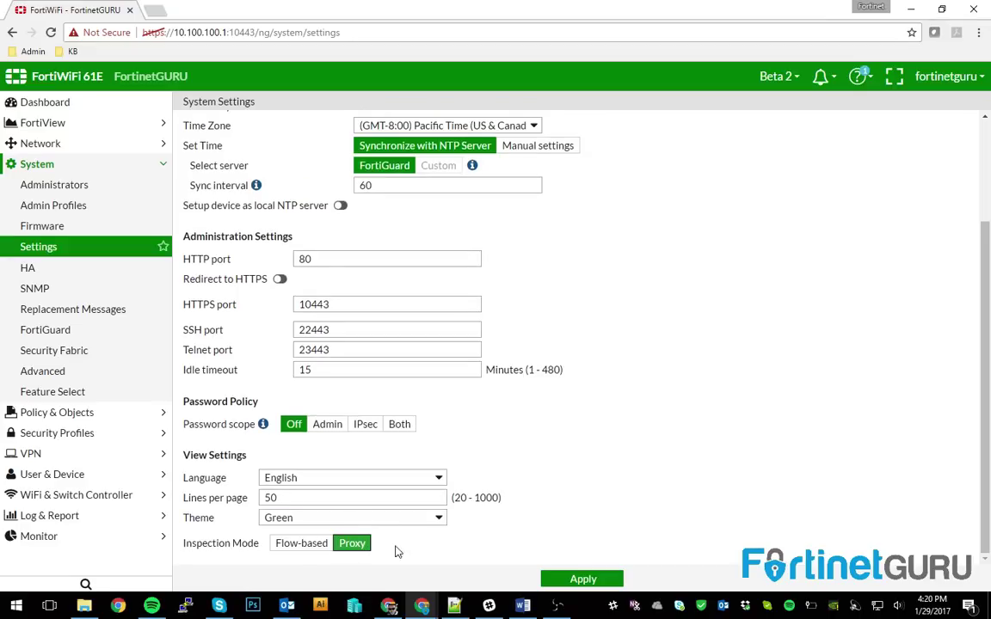
click(298, 544)
scroll(566, 458, down, 1)
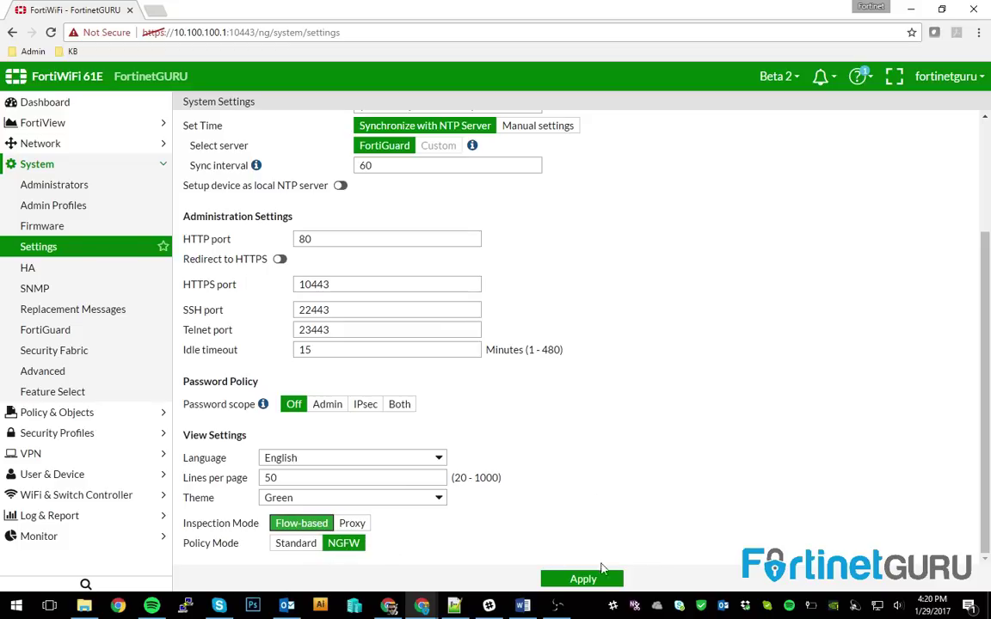
Return to the IPv4 policy list and select the Skype_OUT policy in row 5.
click(34, 164)
click(49, 184)
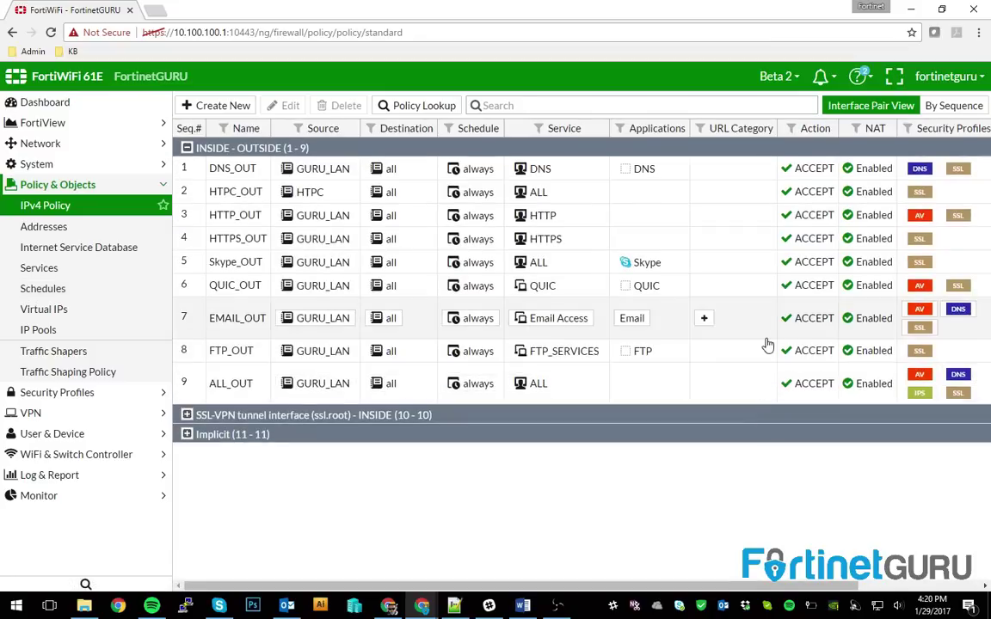
mouse_move(302, 239)
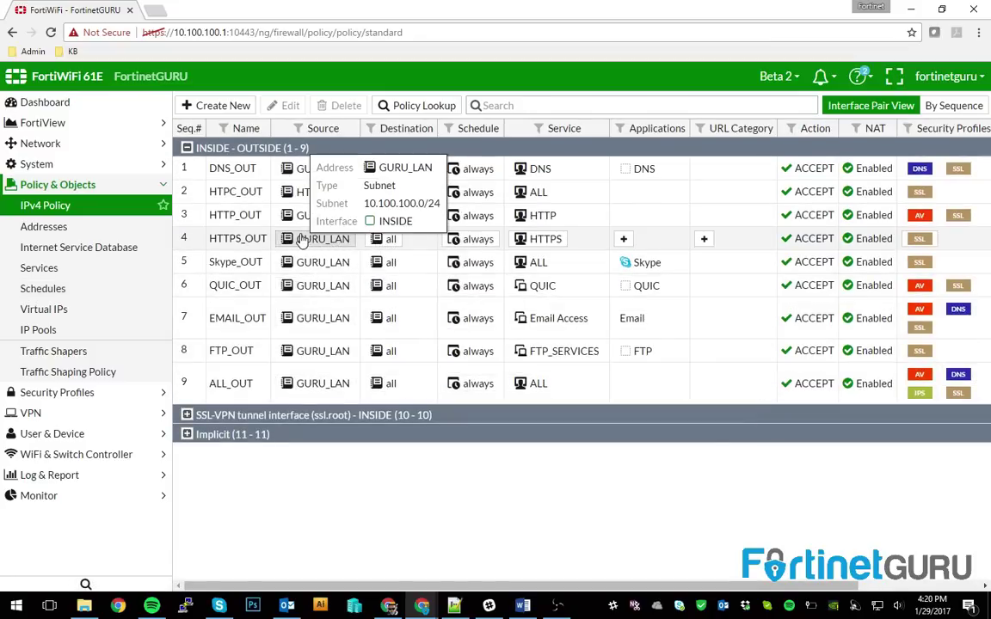
click(195, 259)
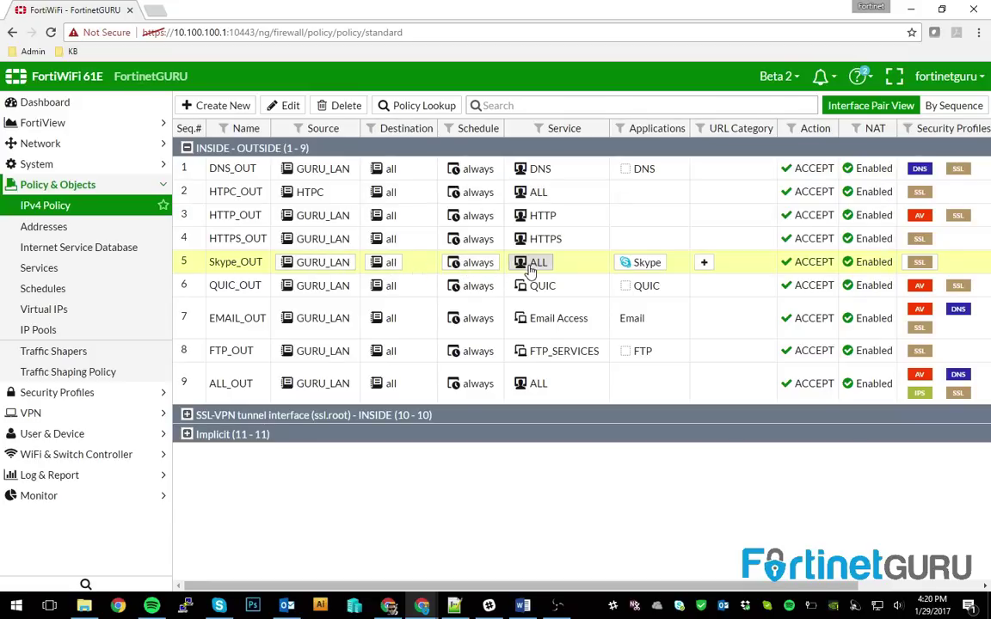
mouse_move(530, 270)
mouse_move(656, 272)
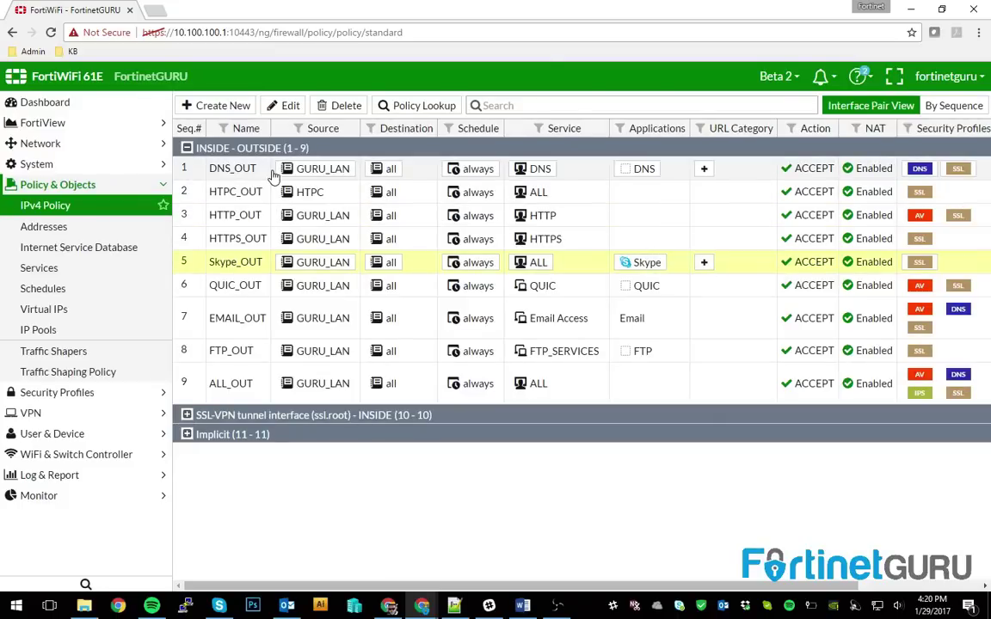
Create a new policy named HULU_OUT going from INSIDE to OUTSIDE.
click(222, 107)
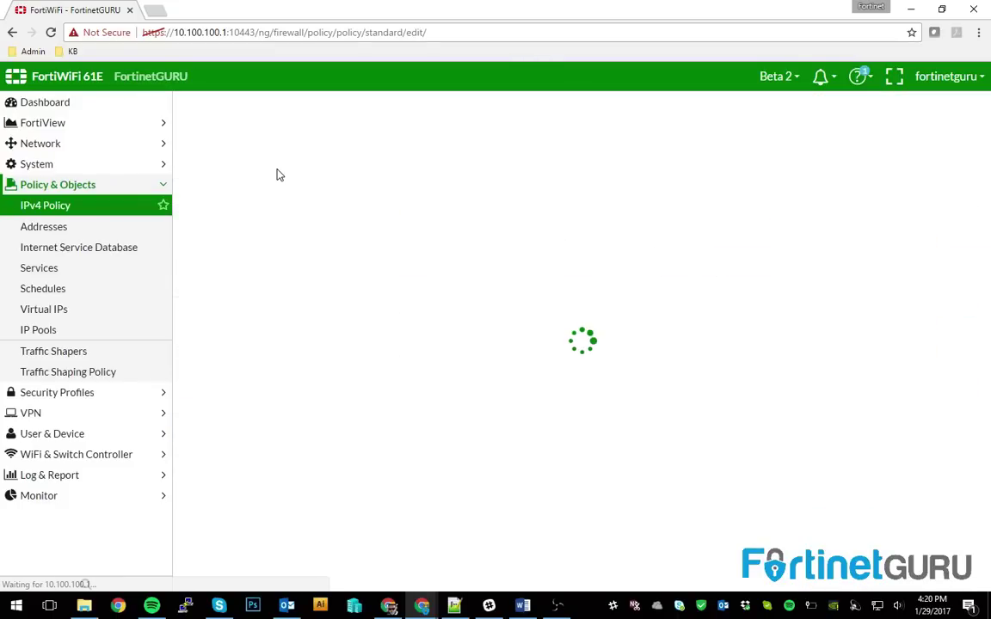
click(300, 134)
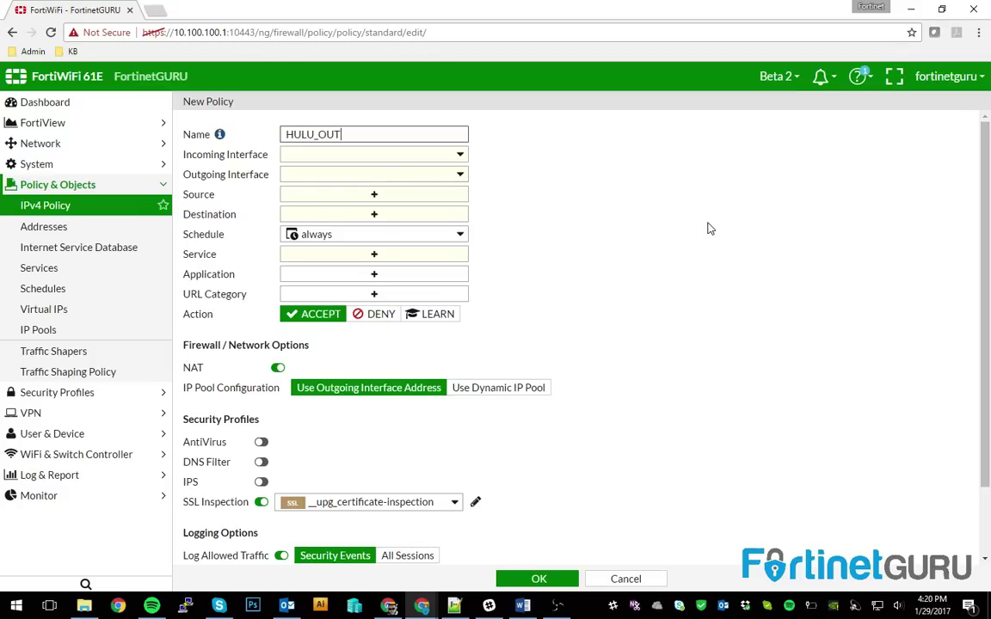
click(296, 158)
click(314, 192)
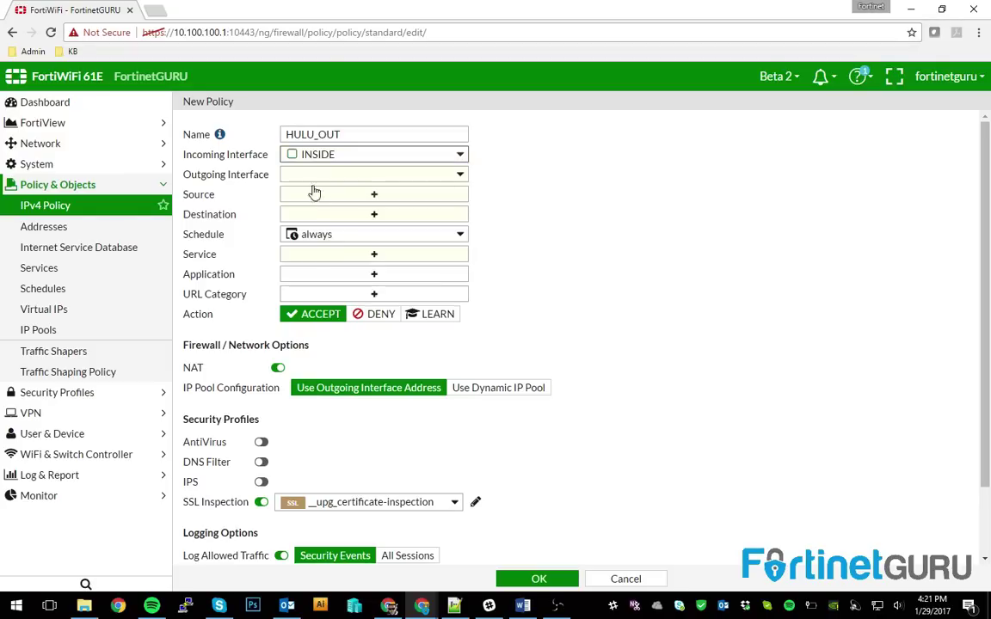
click(331, 175)
click(325, 230)
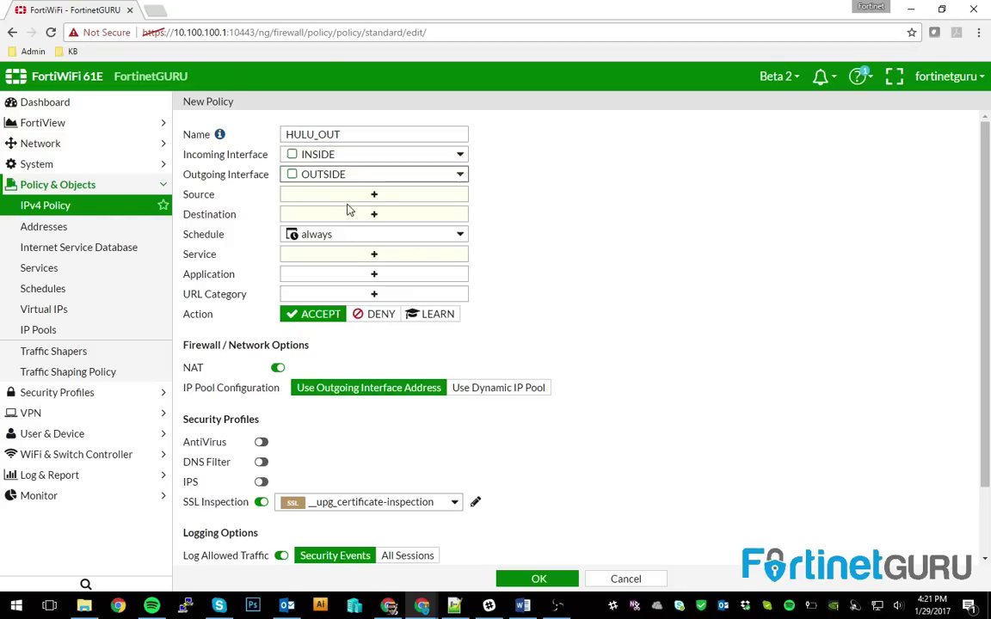
Set source GURU_LAN, destination all and service ALL on the policy.
click(361, 199)
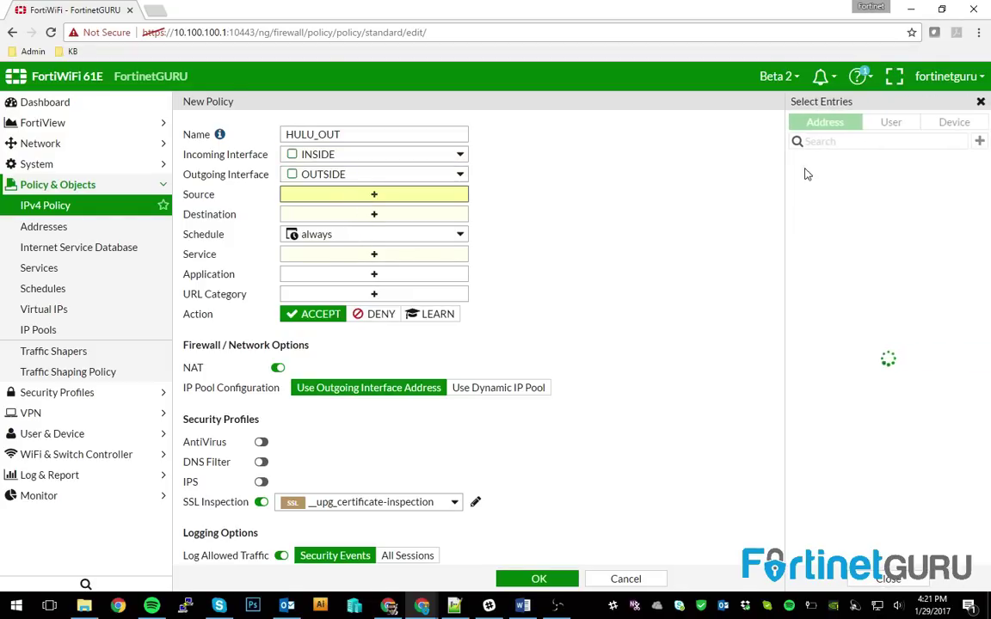
click(831, 180)
click(352, 215)
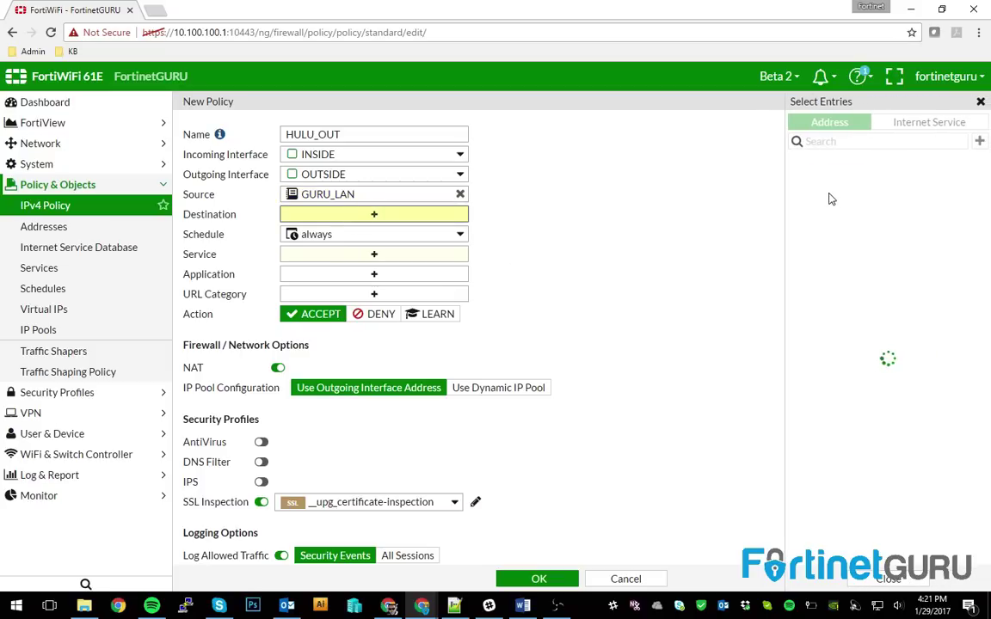
click(813, 196)
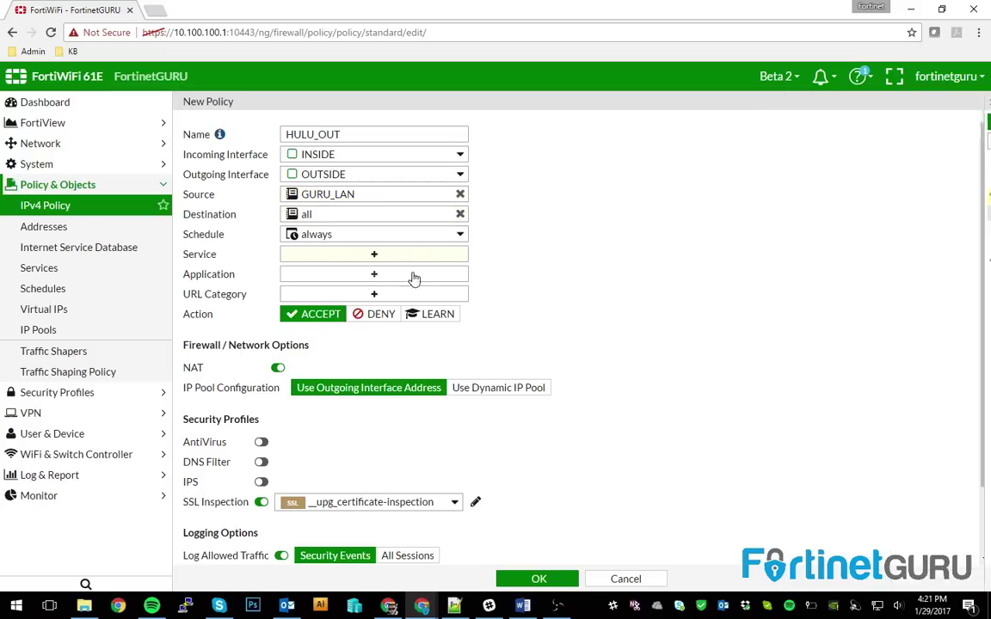
click(387, 255)
click(818, 175)
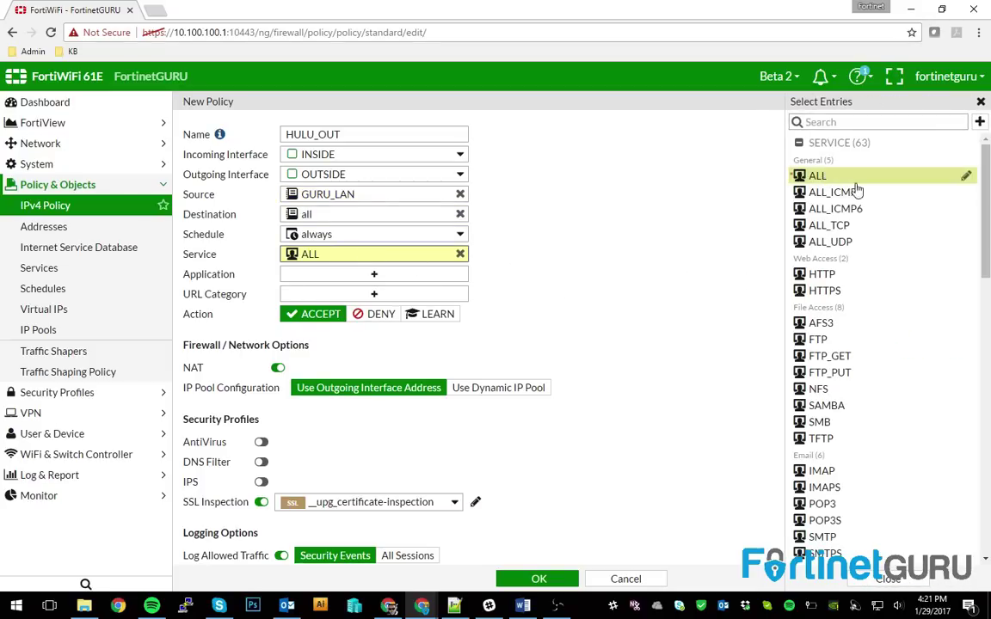
click(673, 220)
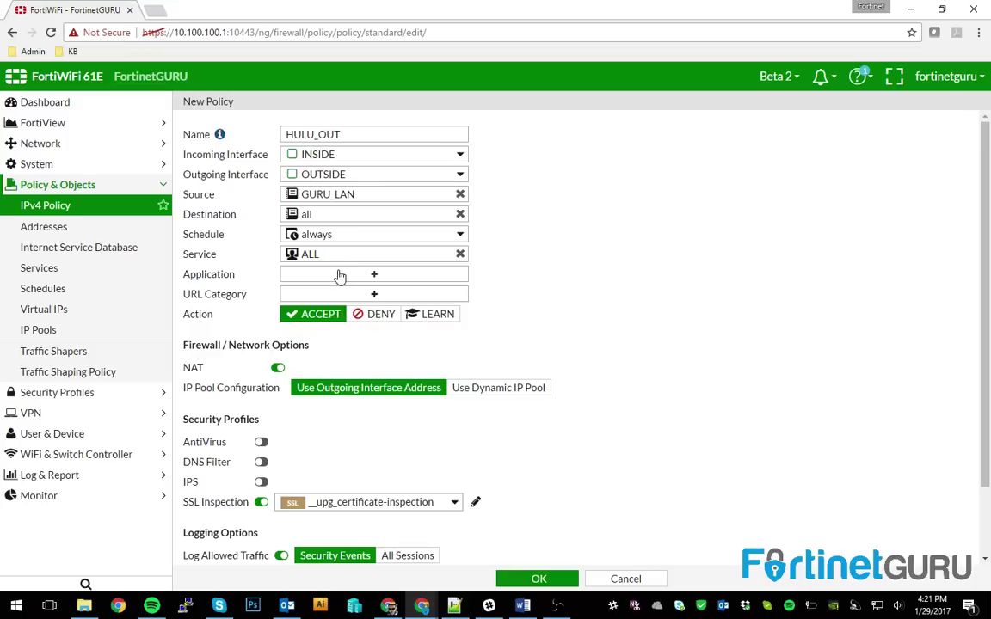
Add Hulu, Hulu_Login and Hulu_Video.Access as the policy's allowed applications.
click(342, 274)
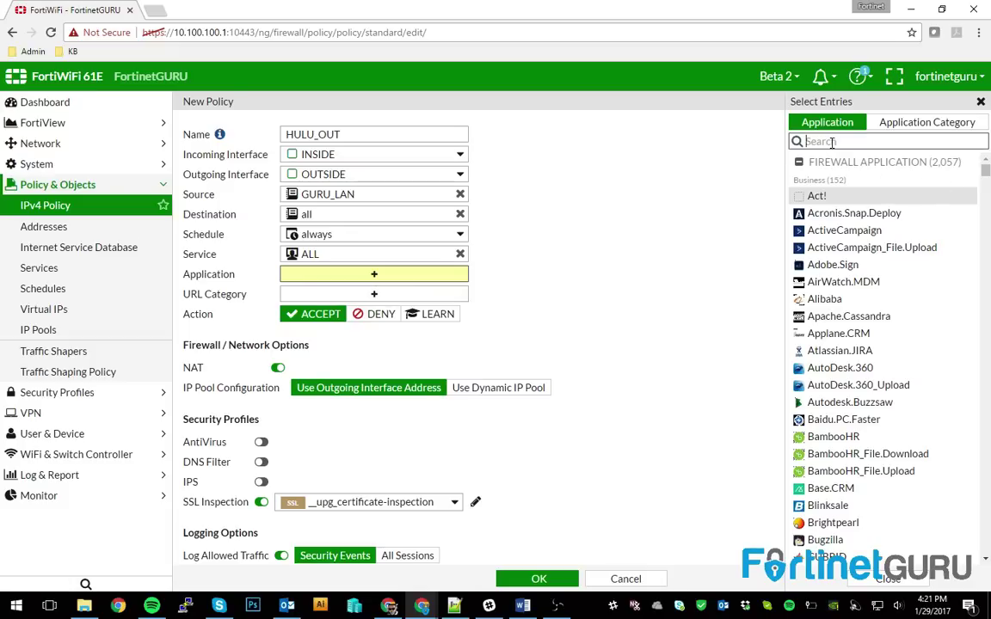
click(903, 125)
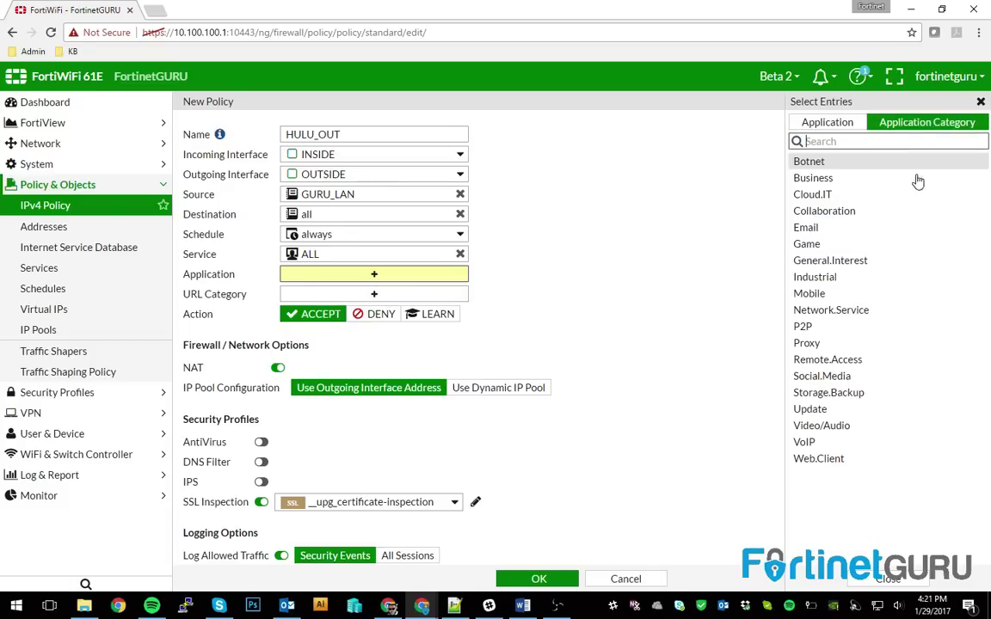
click(824, 122)
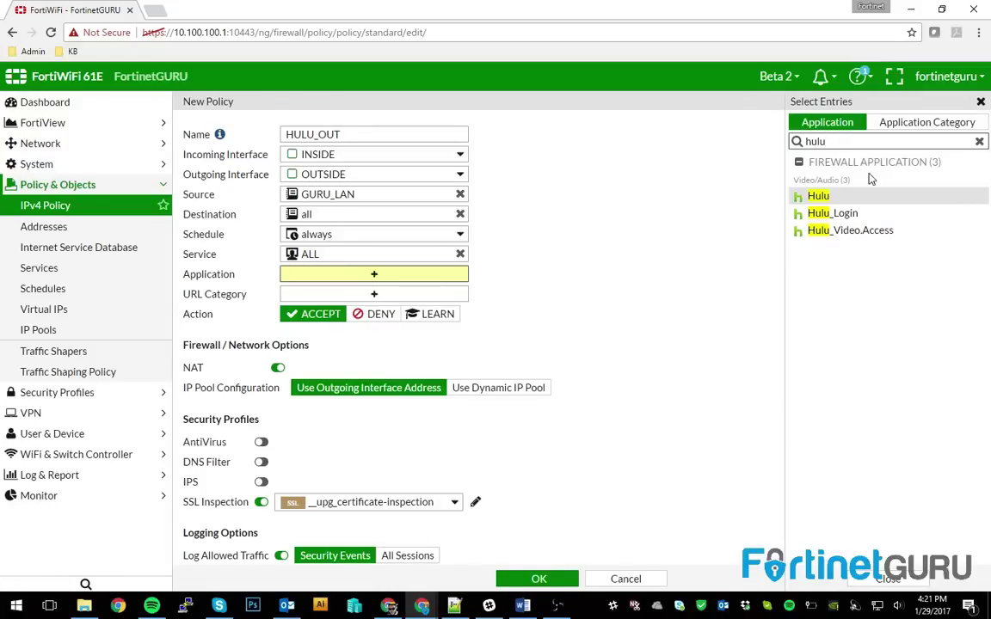
click(821, 196)
click(831, 213)
click(847, 230)
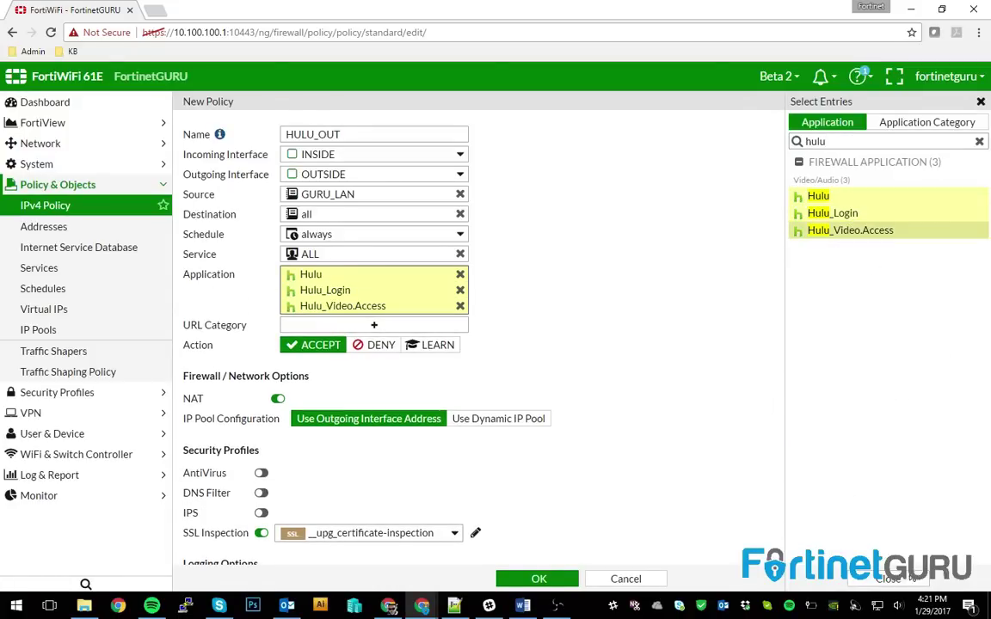
click(906, 581)
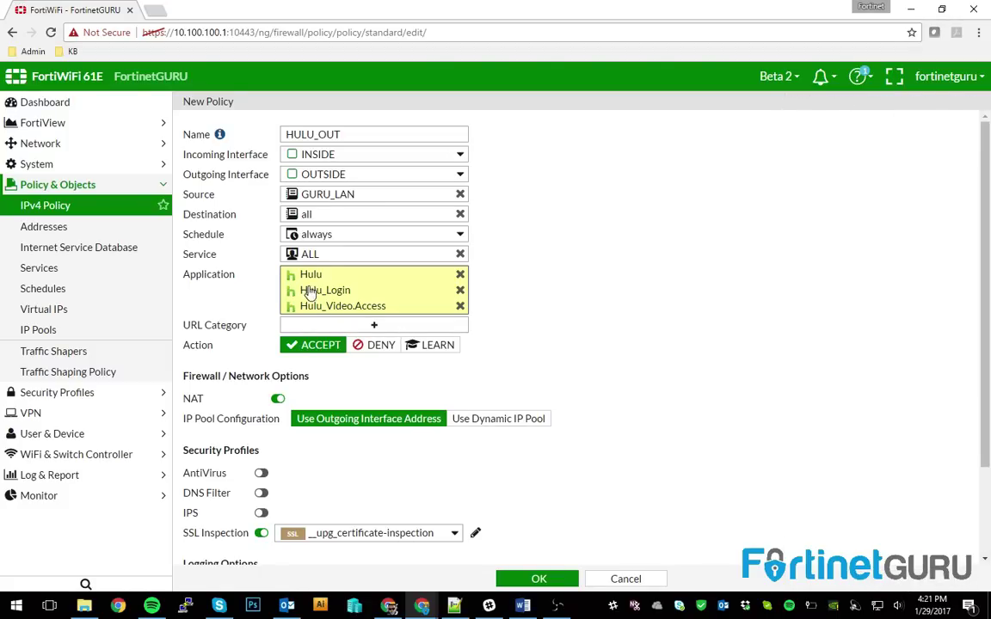
click(371, 328)
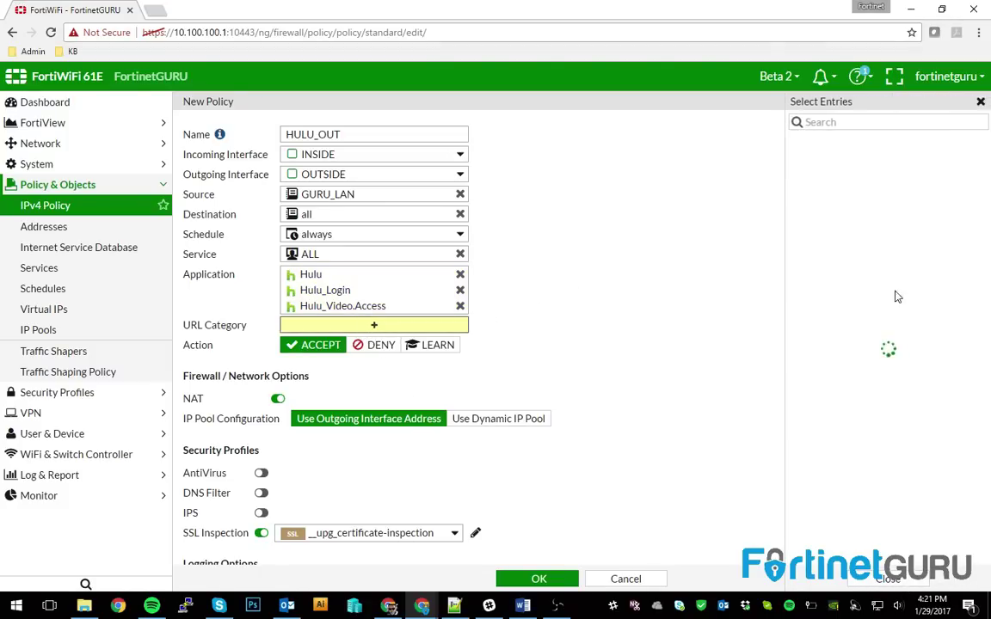
click(887, 578)
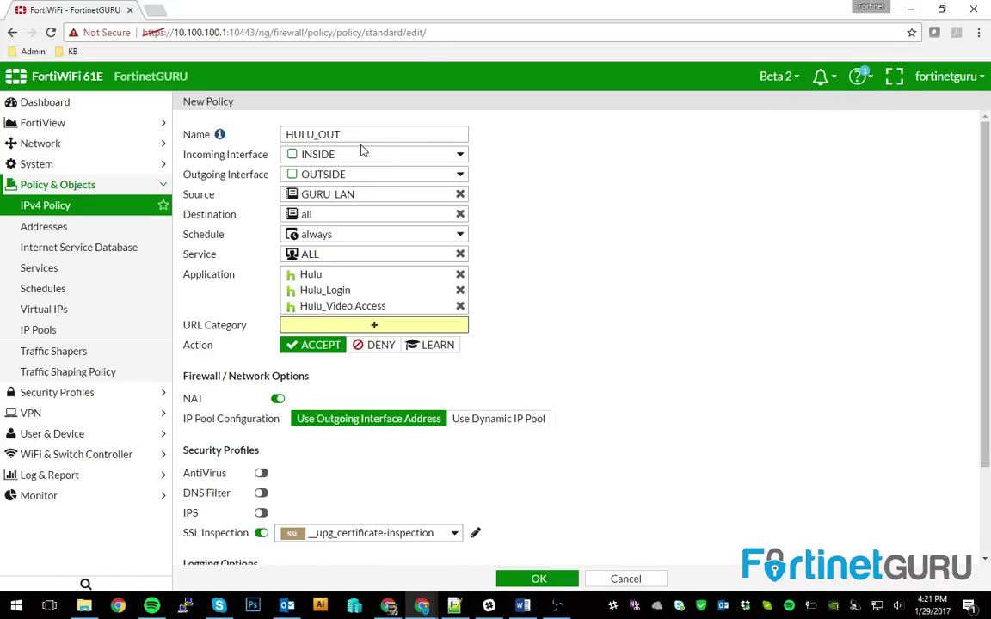
click(375, 326)
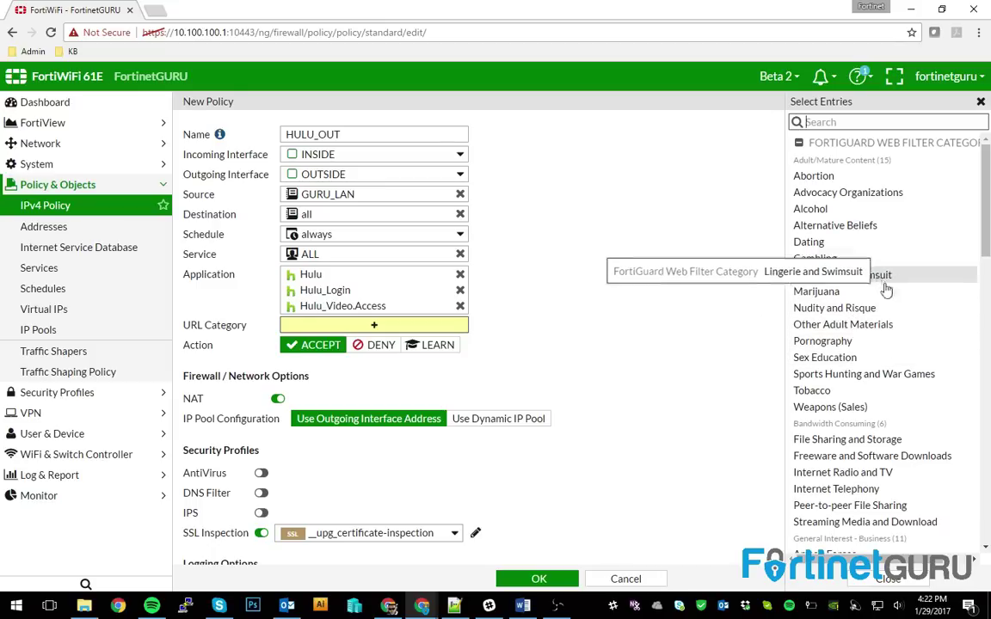
click(580, 310)
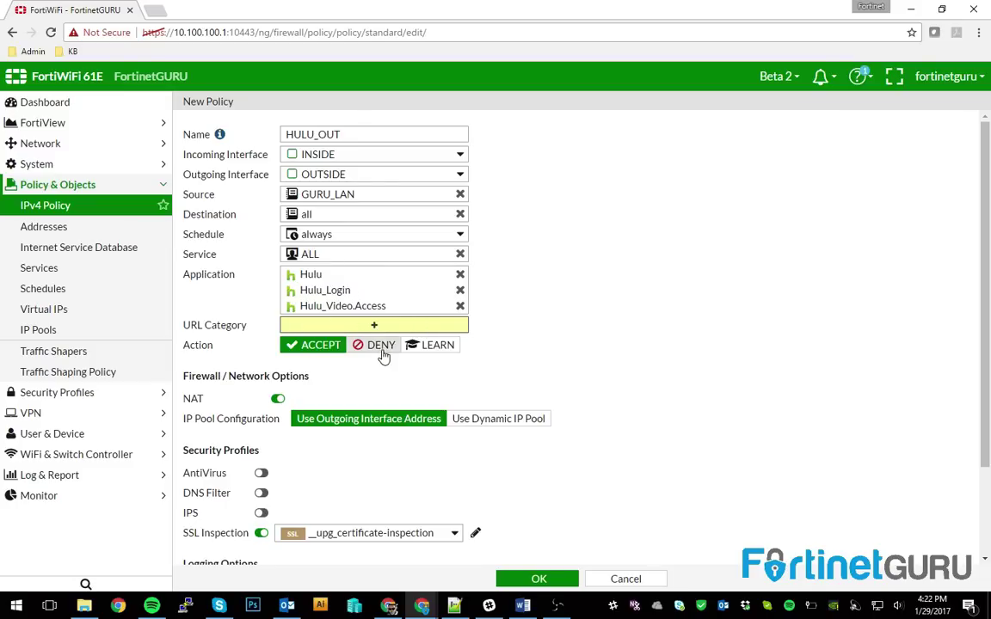
Save HULU_OUT and drag it to position 5, directly above Skype_OUT.
click(537, 579)
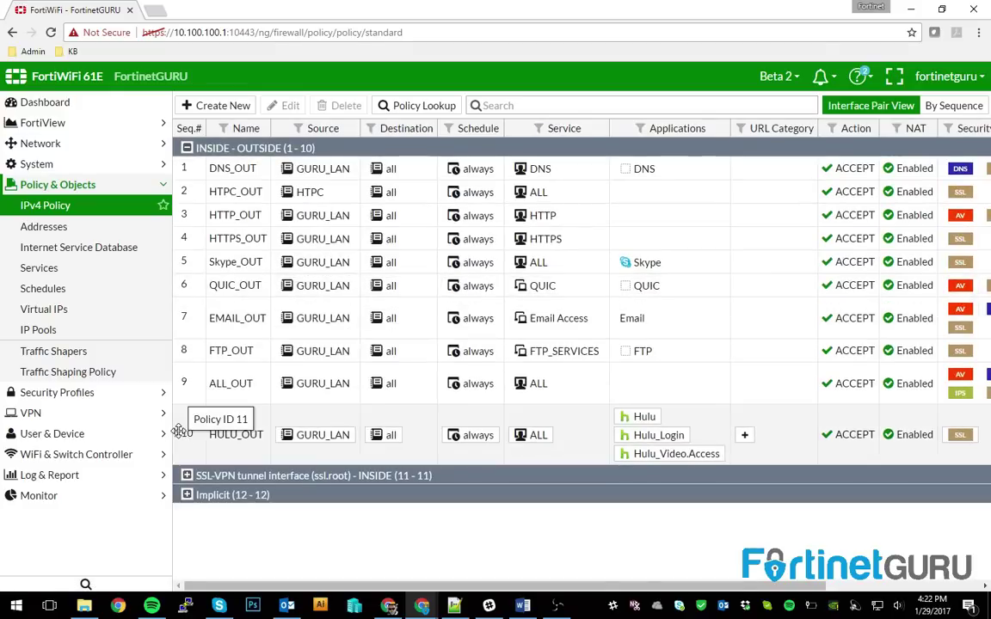
drag(177, 426, 177, 232)
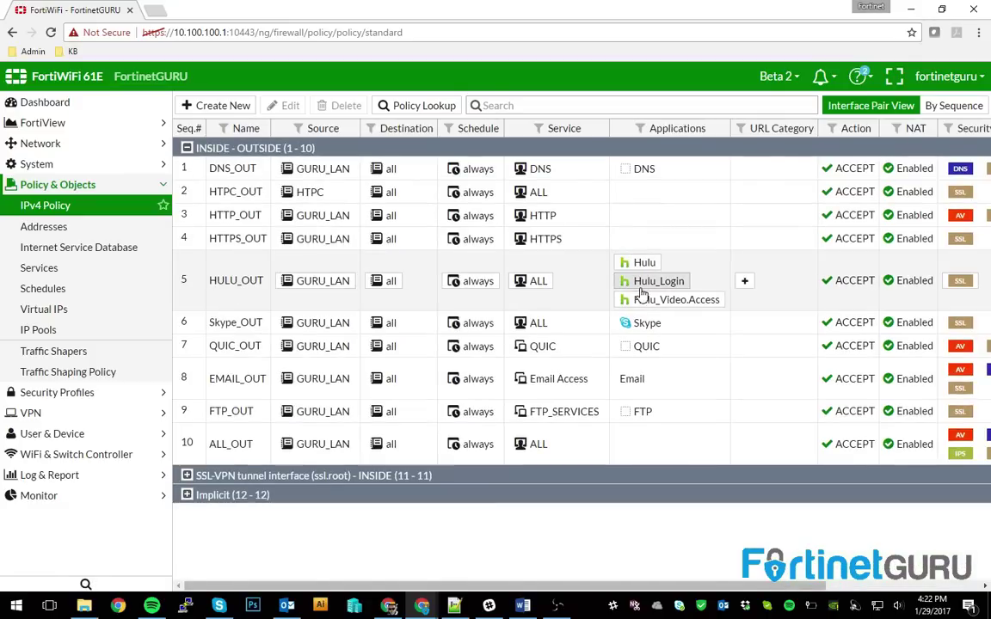
mouse_move(959, 388)
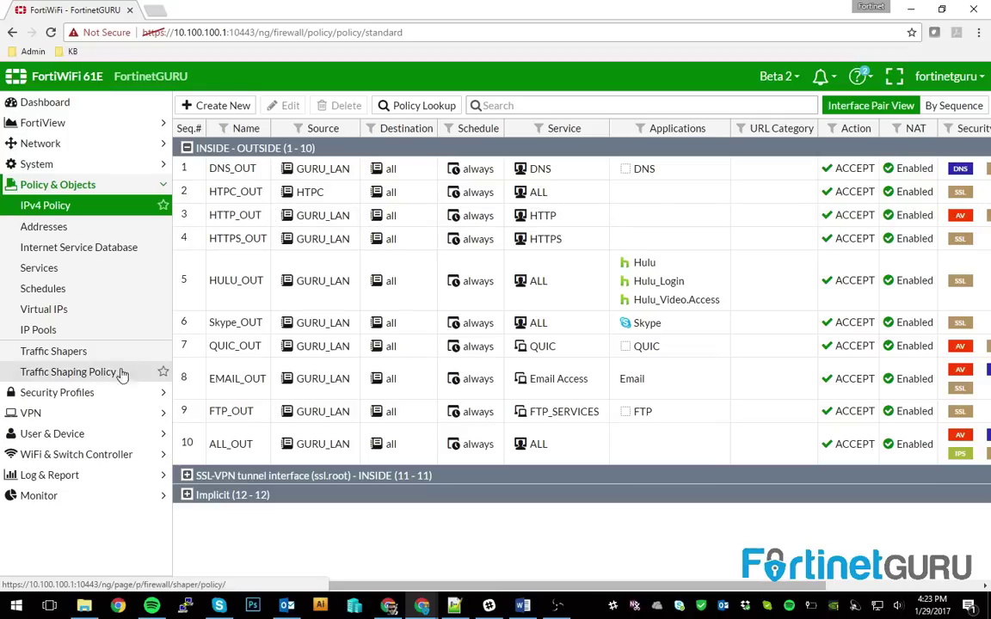
Set the HULU_OUT policy's logging to All through its right-click Log menu.
click(225, 270)
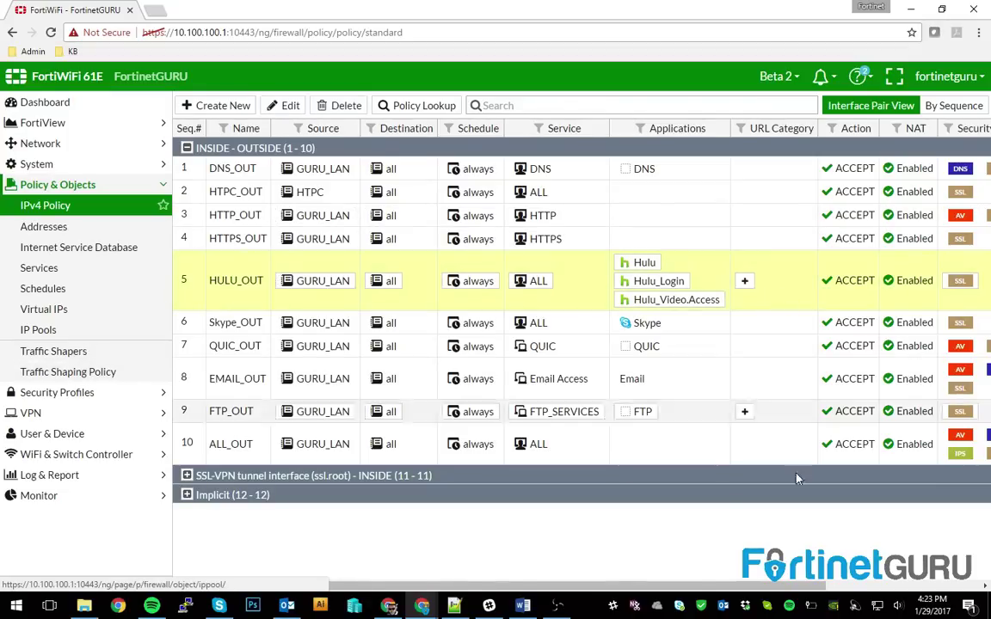
drag(668, 586, 833, 589)
right_click(862, 279)
mouse_move(879, 307)
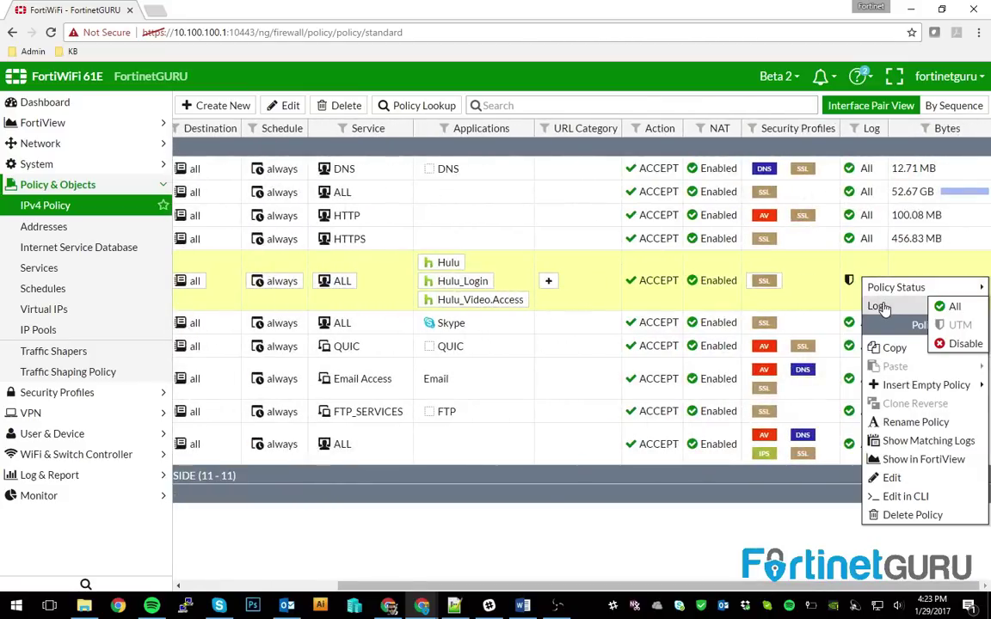
click(952, 306)
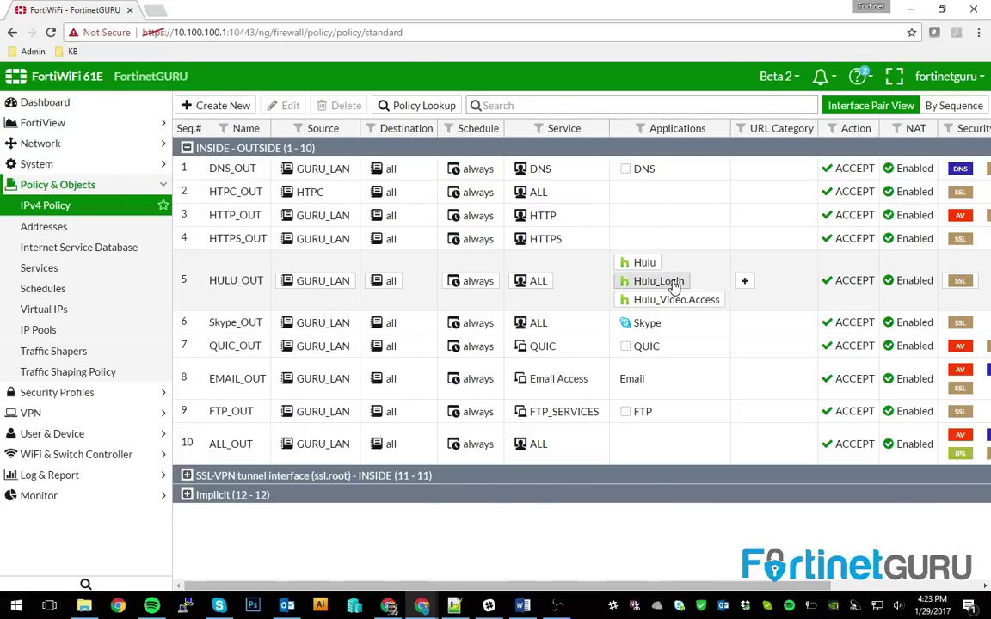
key(F10)
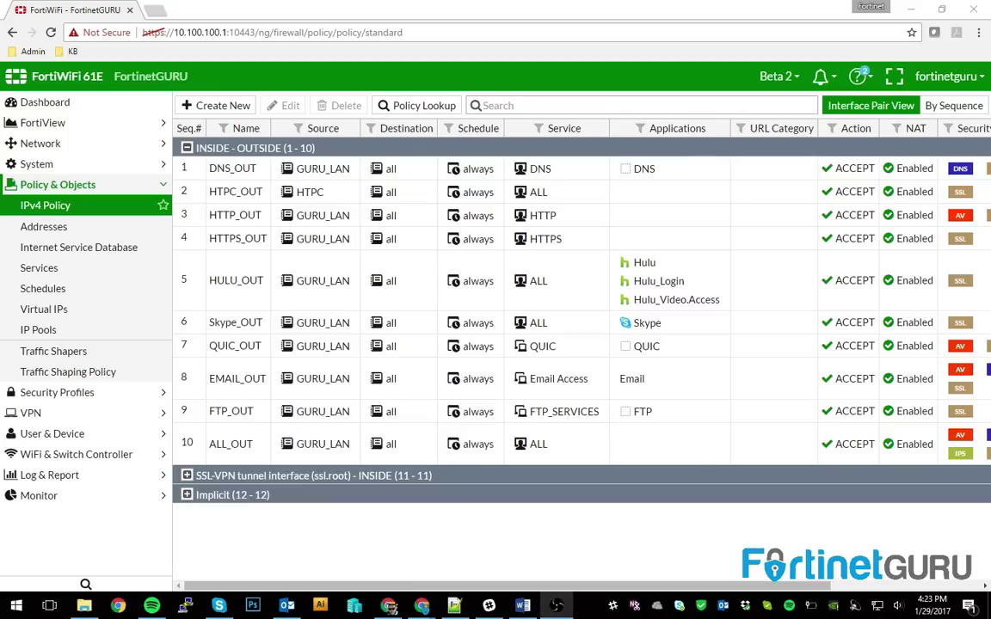